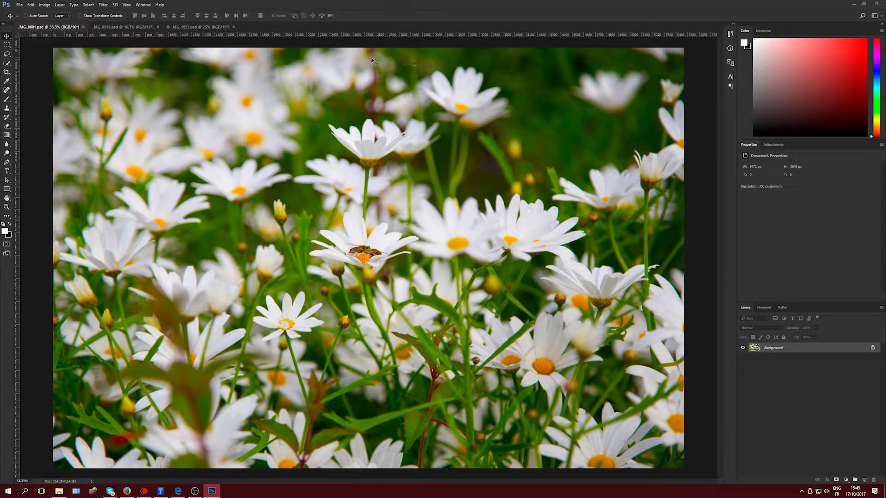
Step: Look through the open city and harbour photos and return to the daisy photo
click(139, 26)
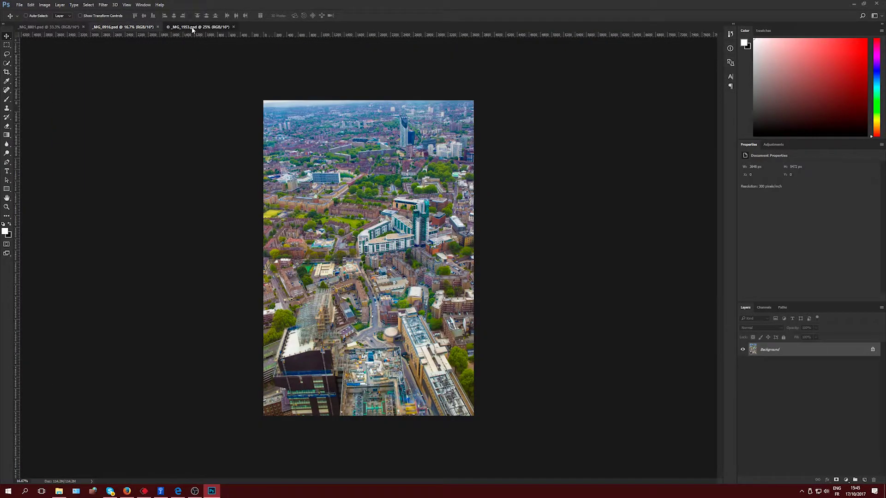
click(192, 27)
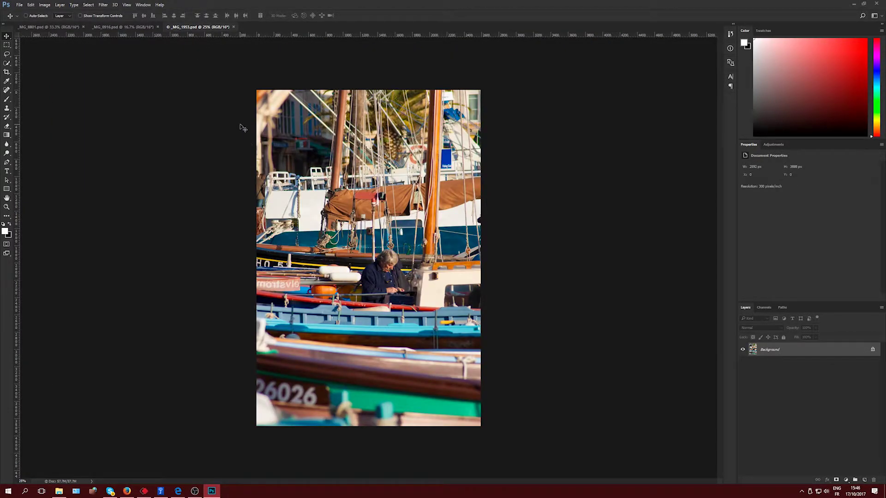
click(132, 27)
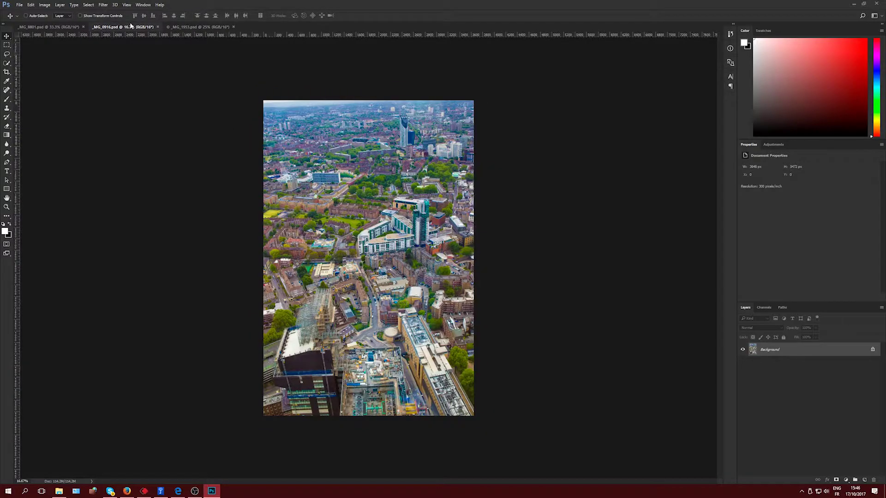
click(50, 27)
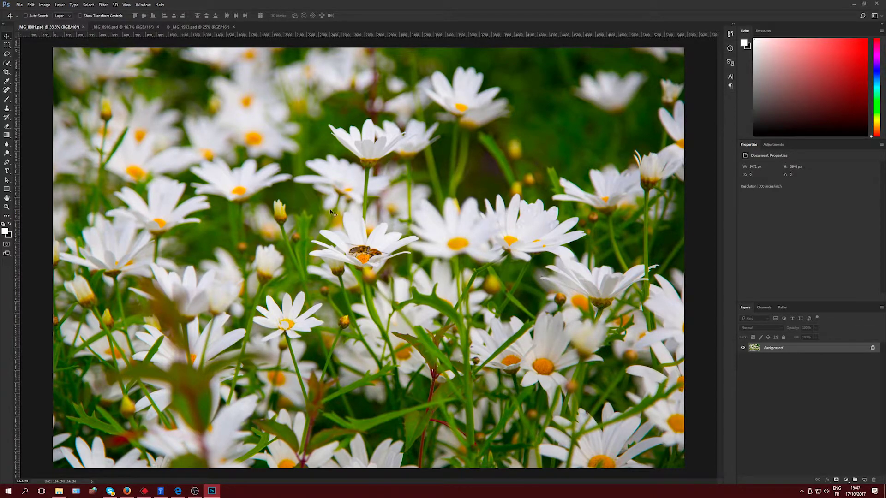
Step: Start a Field Blur from the Blur Gallery on the daisy photo and place its pin over the bee
click(99, 5)
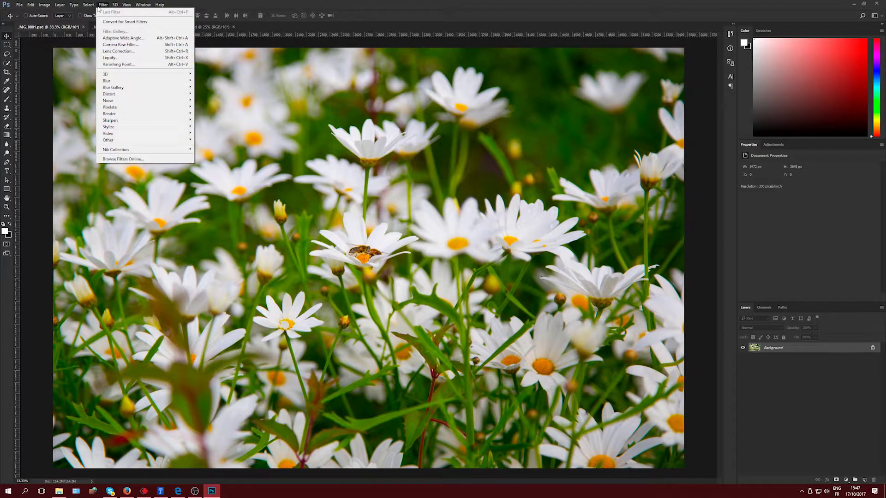
mouse_move(134, 91)
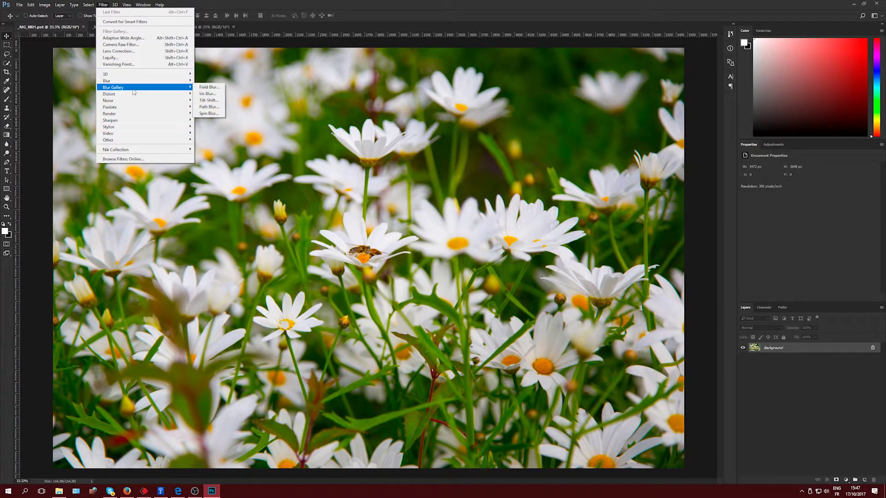
click(224, 88)
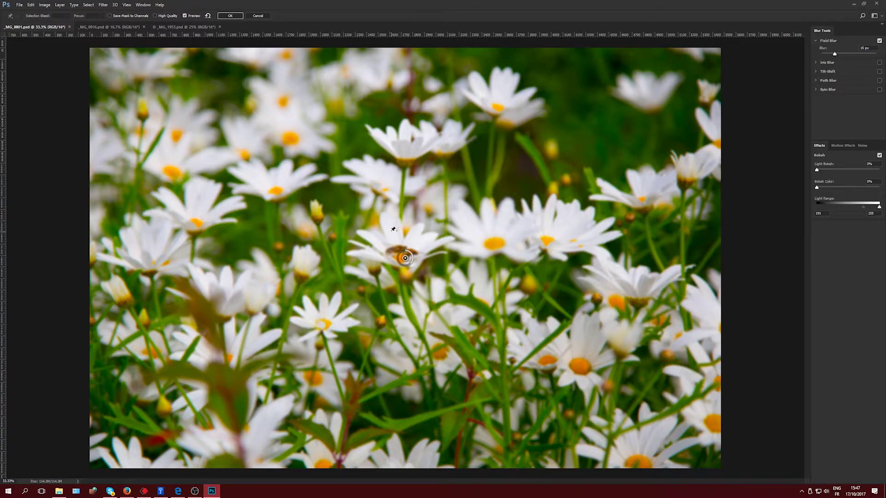
mouse_move(410, 261)
mouse_down()
mouse_move(407, 251)
mouse_move(410, 260)
mouse_up()
drag(398, 261, 406, 270)
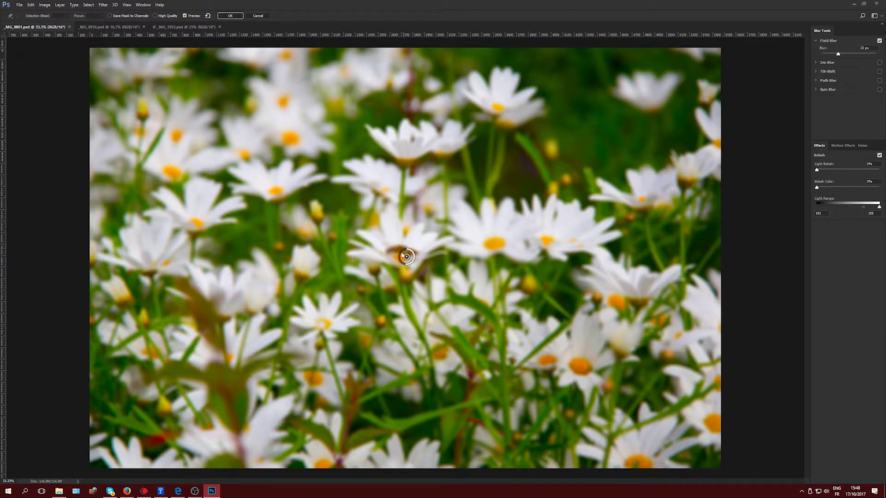
Step: Replace the Field Blur with a Tilt-Shift centred on the bee and adjust its two dashed transition lines
click(880, 41)
click(880, 72)
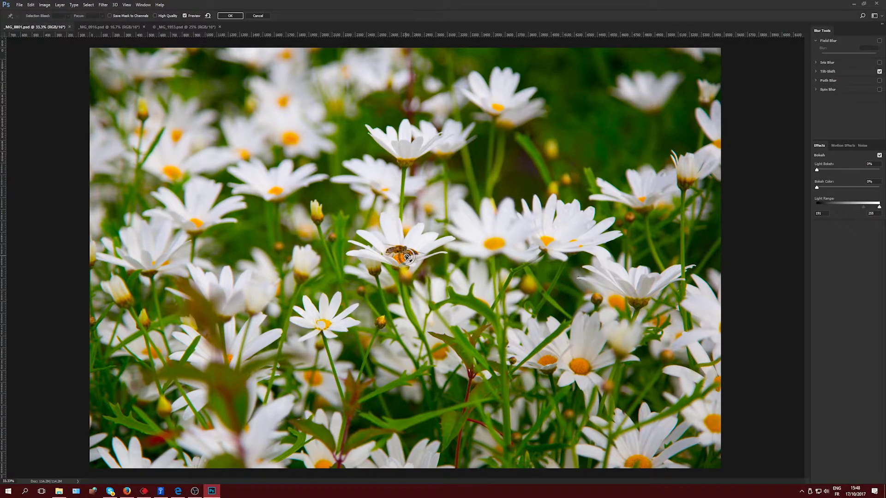
mouse_move(409, 267)
mouse_down()
mouse_move(400, 262)
mouse_move(406, 253)
mouse_up()
click(828, 72)
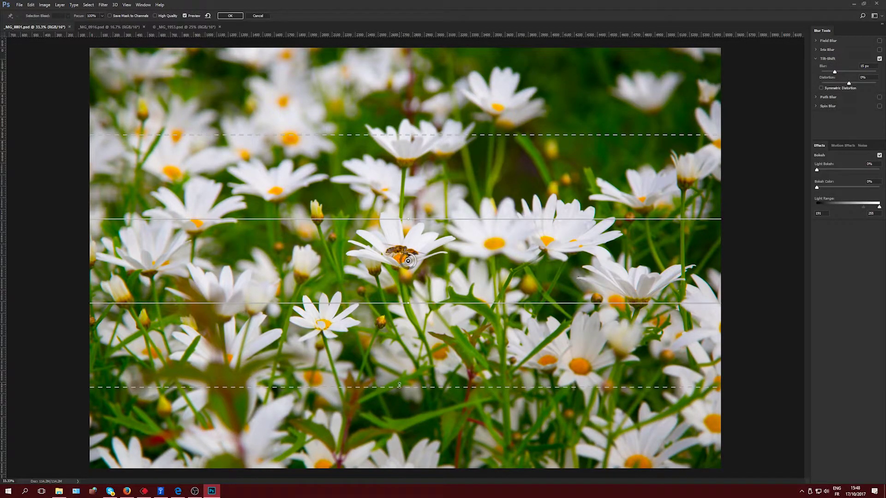
mouse_move(402, 388)
mouse_down()
mouse_move(406, 333)
mouse_move(411, 383)
mouse_up()
drag(413, 165, 413, 158)
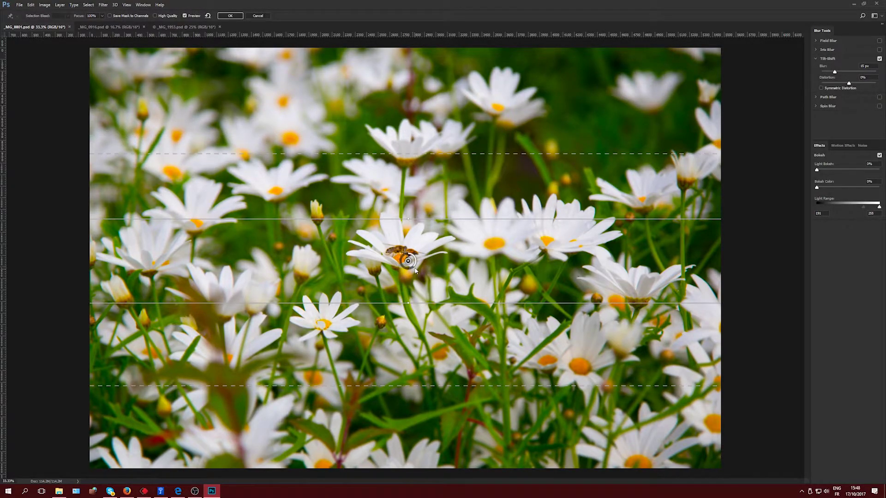
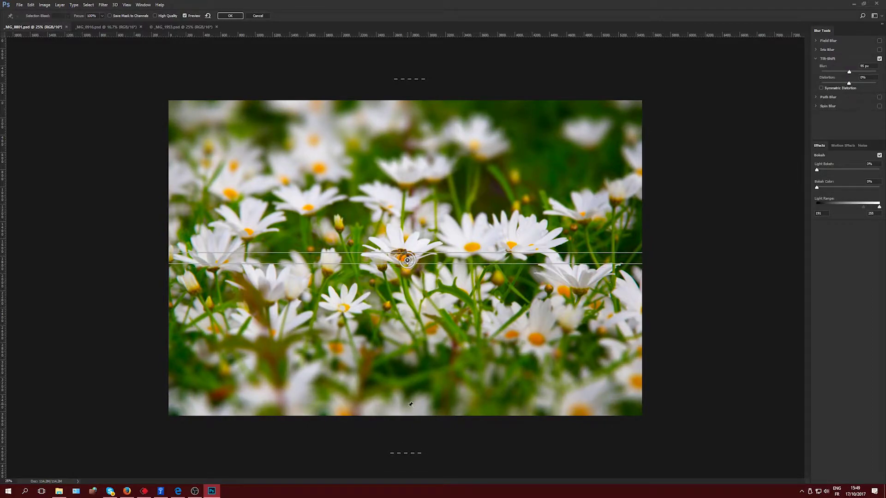
Step: Pull both dashed tilt-shift lines in to just inside the photo's upper and lower edges and apply the blur
drag(403, 457, 409, 390)
drag(407, 79, 410, 124)
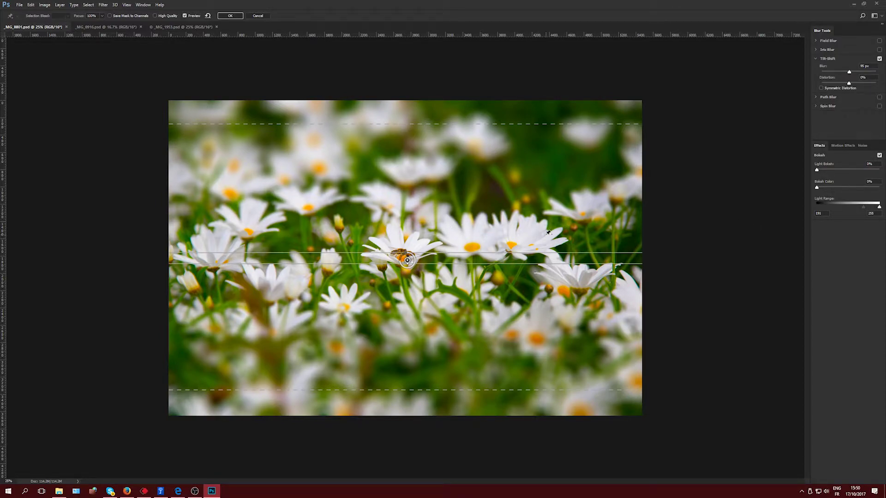
click(230, 16)
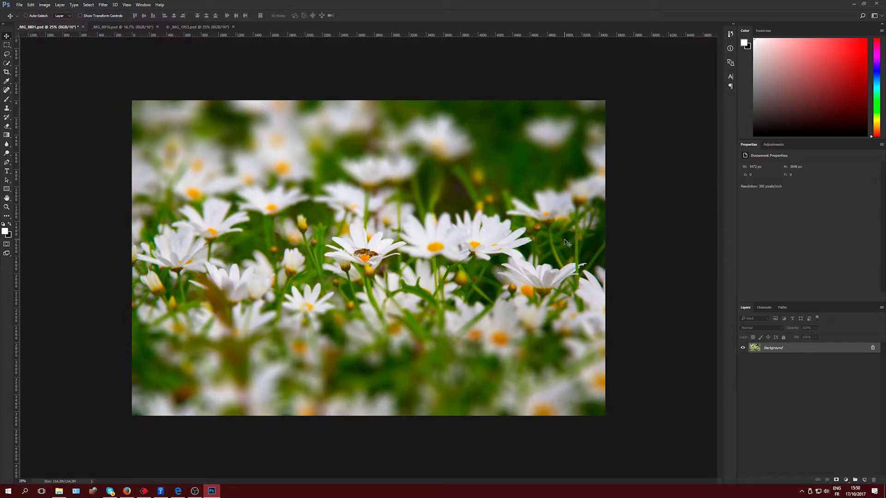
Step: Undo the tilt-shift blur and convert the daisy photo's Background layer to a smart object
key(ctrl)
key(ctrl+z)
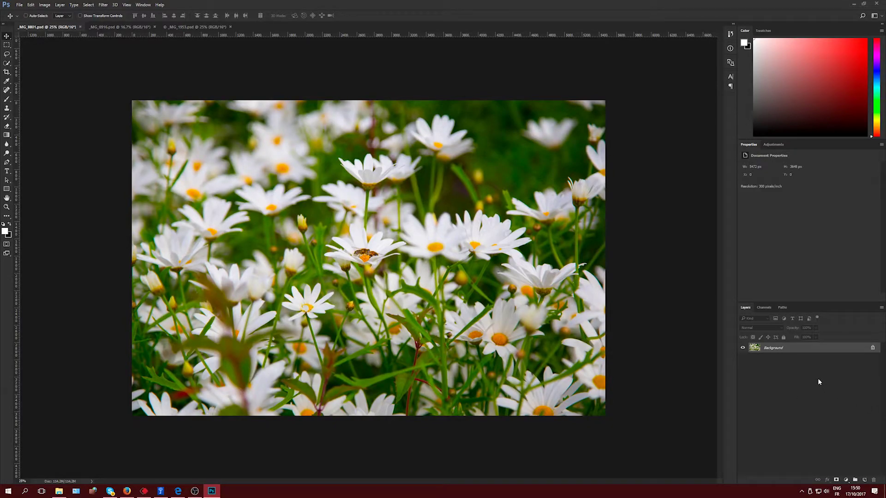
right_click(780, 349)
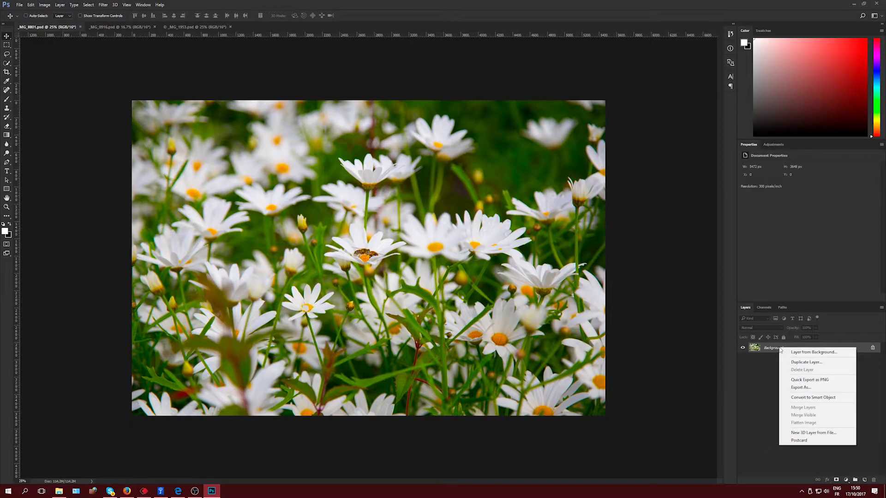
click(801, 397)
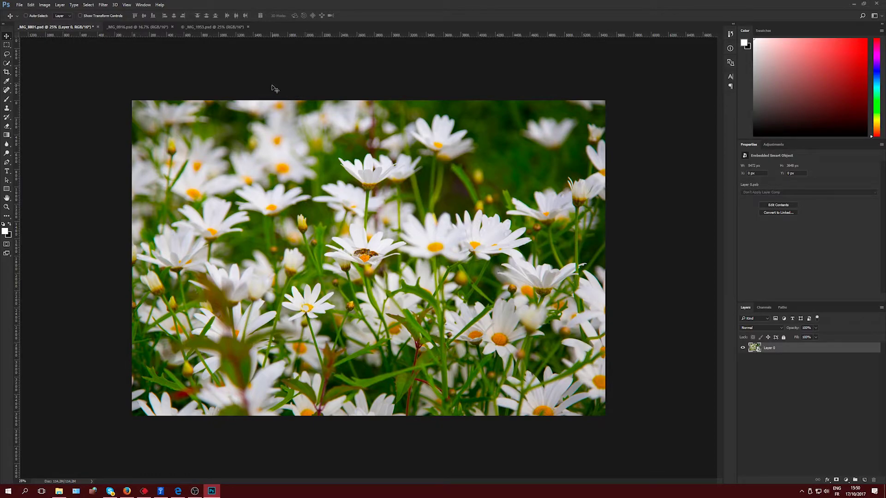
Step: Reapply the last Blur Gallery tilt-shift as a smart filter and toggle its visibility to compare before and after
click(104, 5)
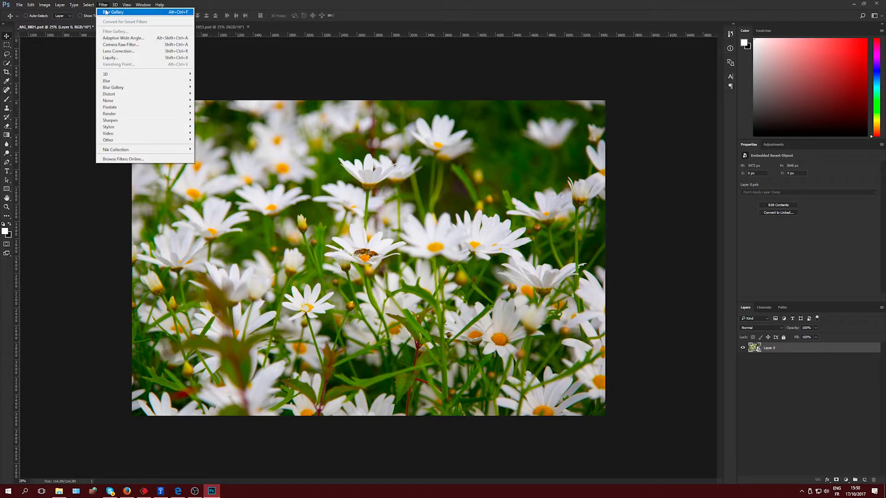
click(106, 12)
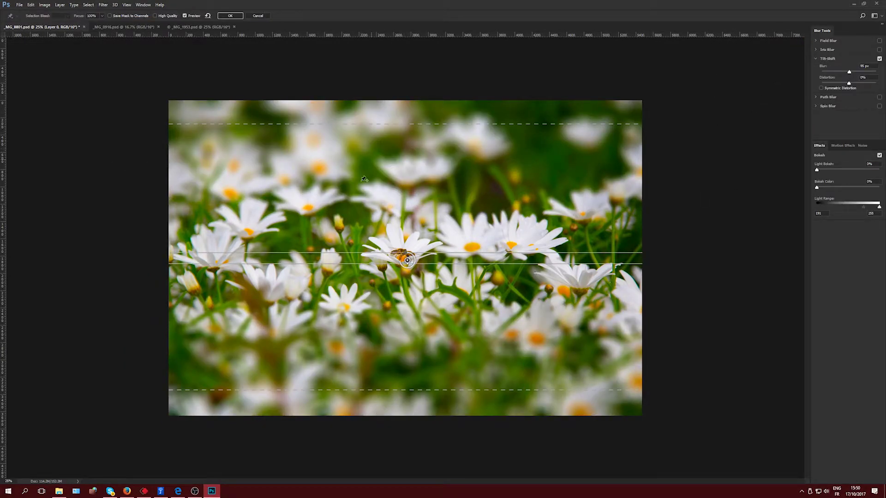
click(232, 15)
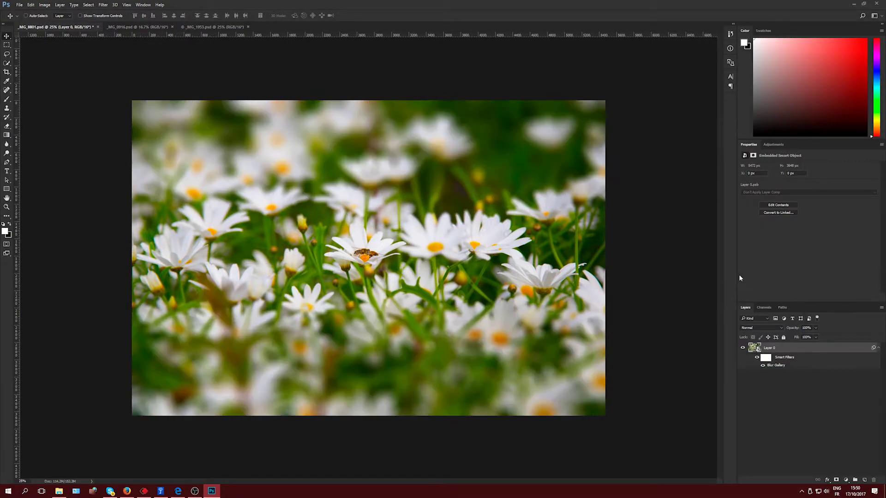
click(763, 366)
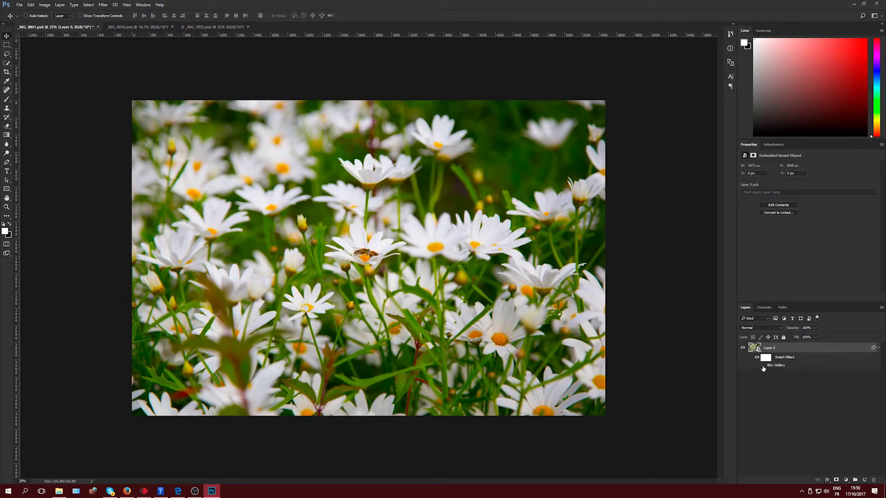
click(763, 366)
Step: Edit the Blur Gallery smart filter, moving both dashed tilt-shift lines closer to the bee, and apply the change
double_click(779, 365)
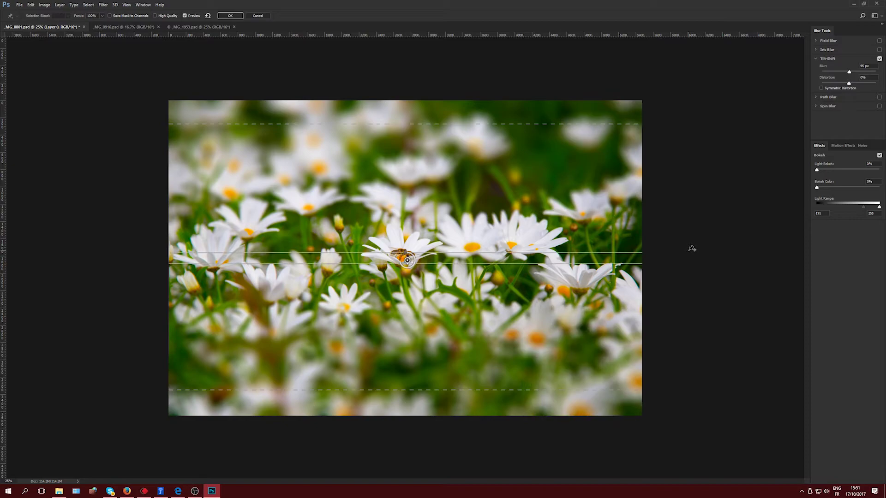
drag(409, 124, 426, 167)
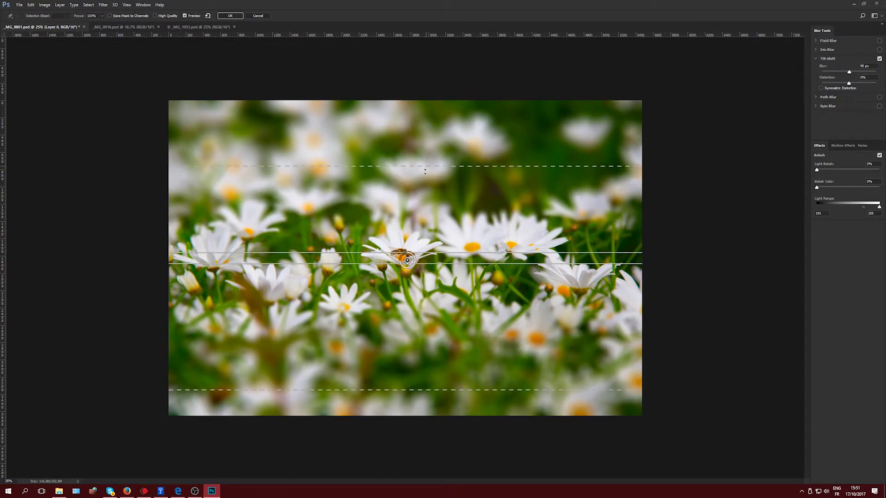
drag(416, 390, 420, 354)
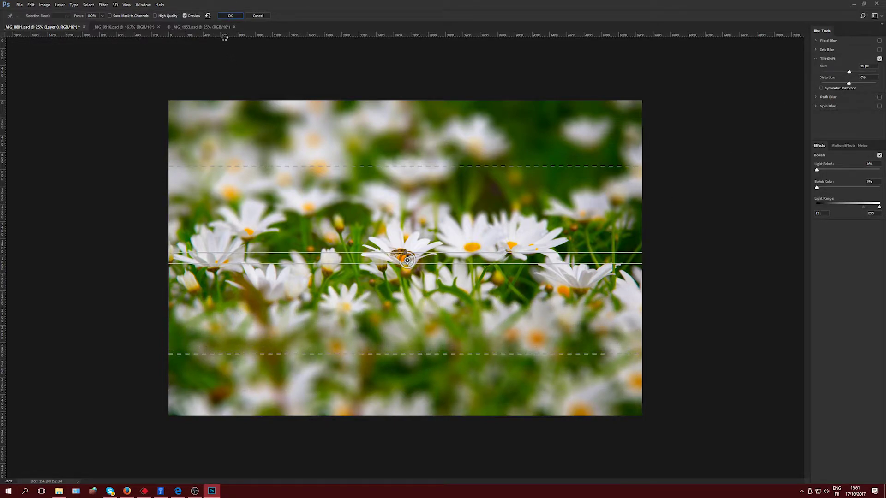
key(Return)
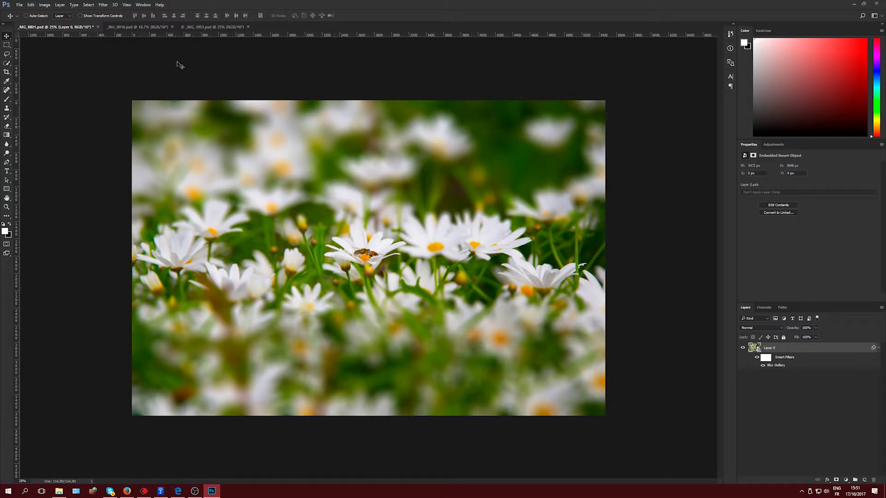
Step: Apply a Blur Gallery tilt-shift to the city photo, keeping the white curved building sharp, and inspect the result at 100%
click(137, 27)
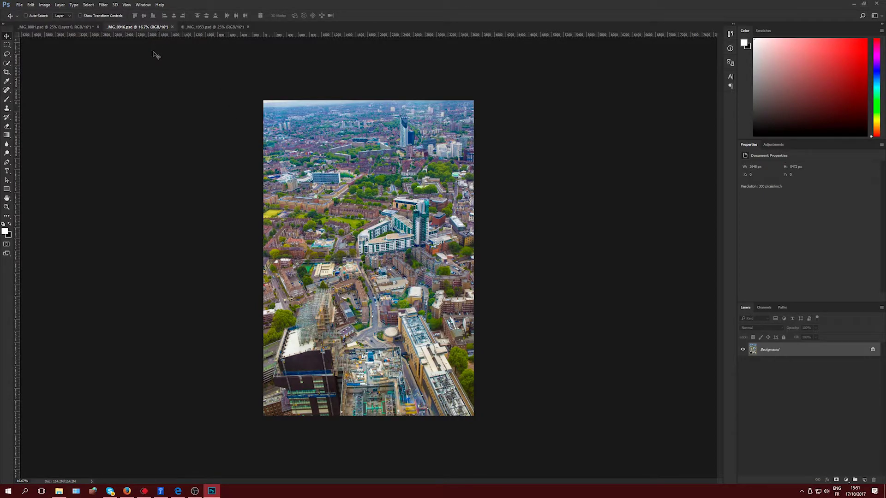
click(103, 4)
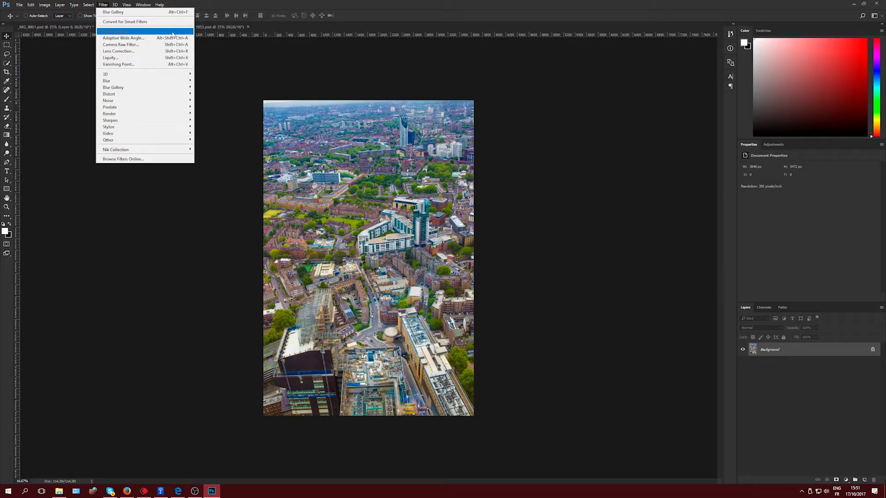
click(147, 13)
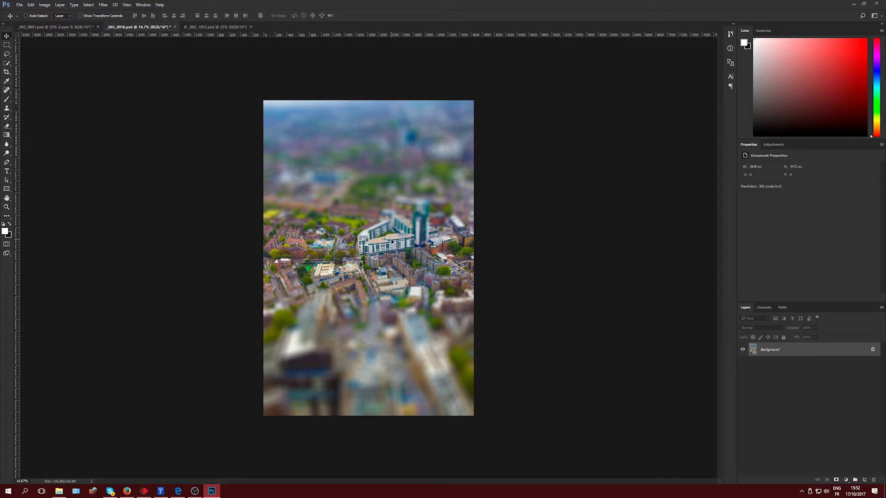
double_click(7, 208)
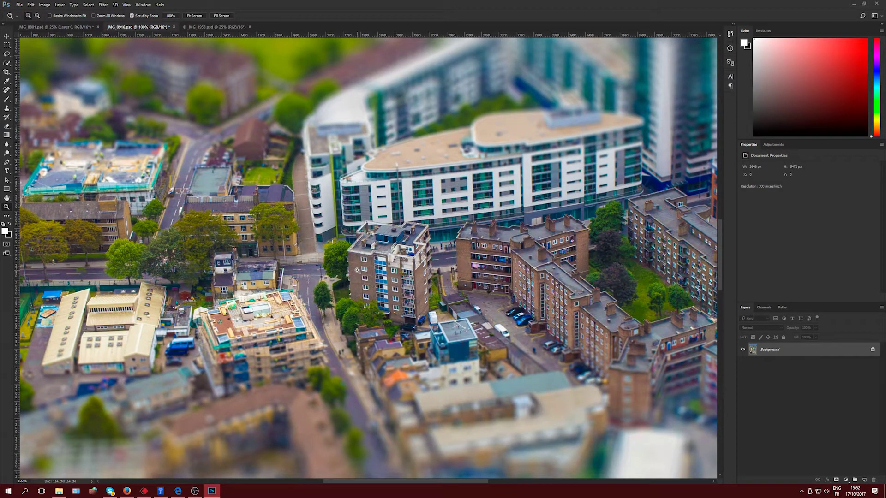
alt+click(385, 247)
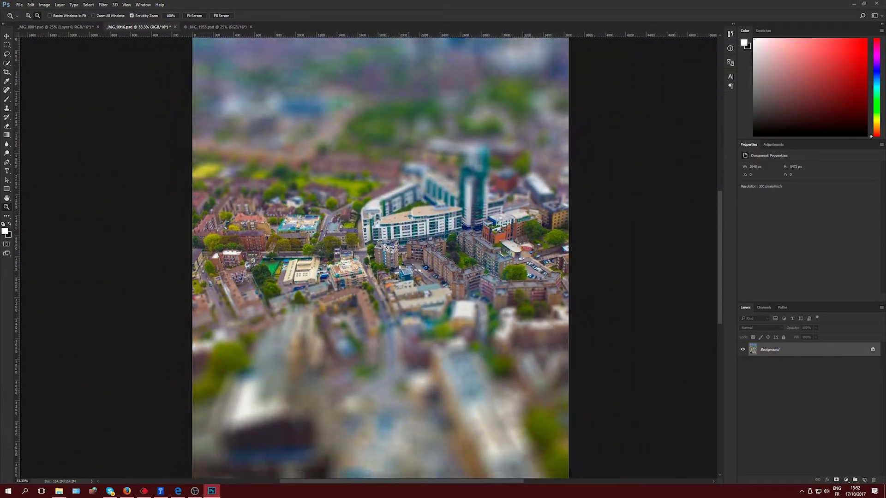
alt+click(384, 247)
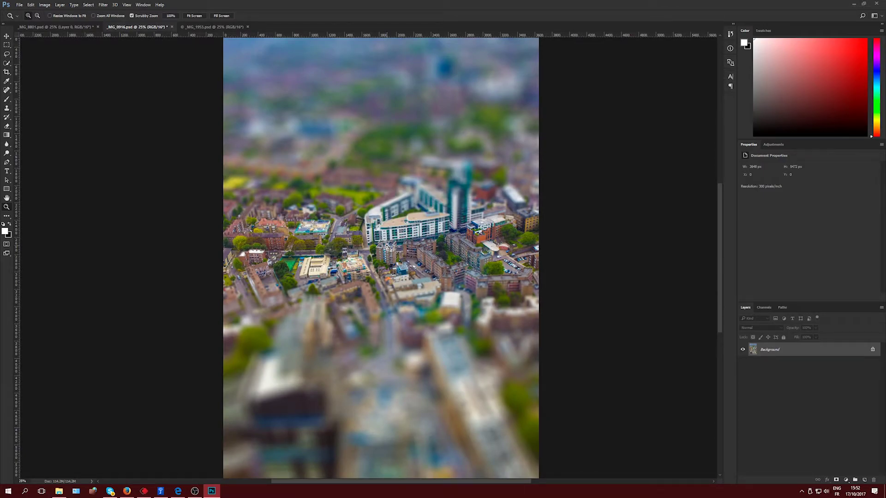
Step: Undo the blur on the city photo and convert its Background layer to a smart object
key(ctrl+z)
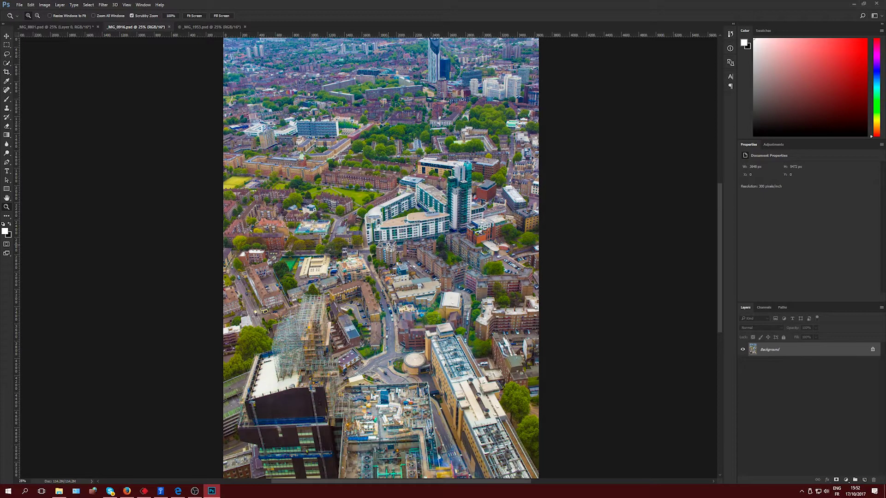
right_click(777, 349)
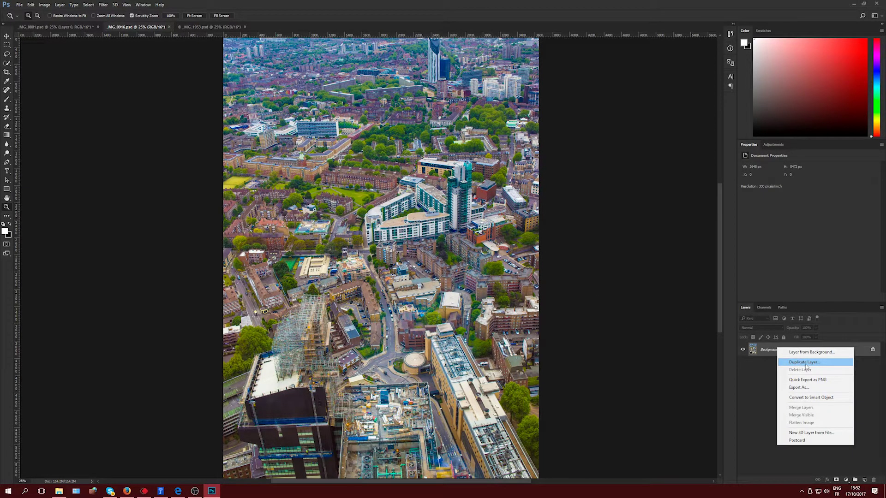
click(817, 398)
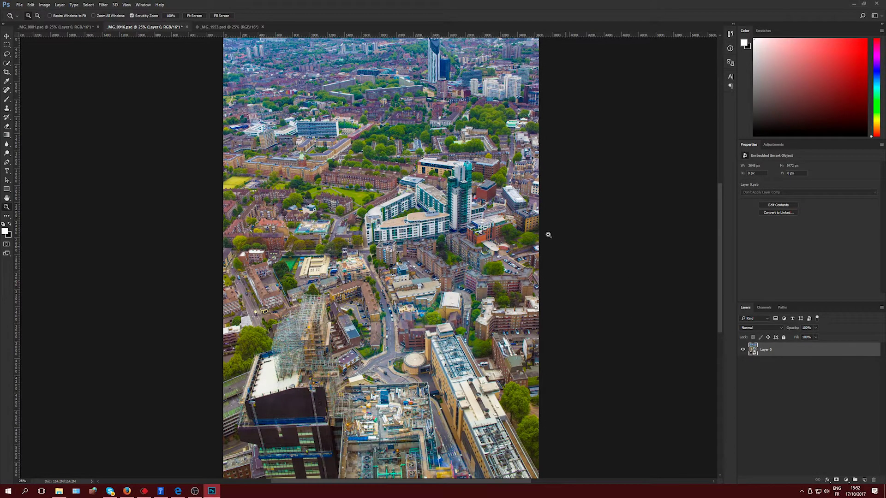
Step: Reapply the Blur Gallery tilt-shift to the city smart object and spread the solid lines to widen the sharp zone around the curved building
key(ctrl+f)
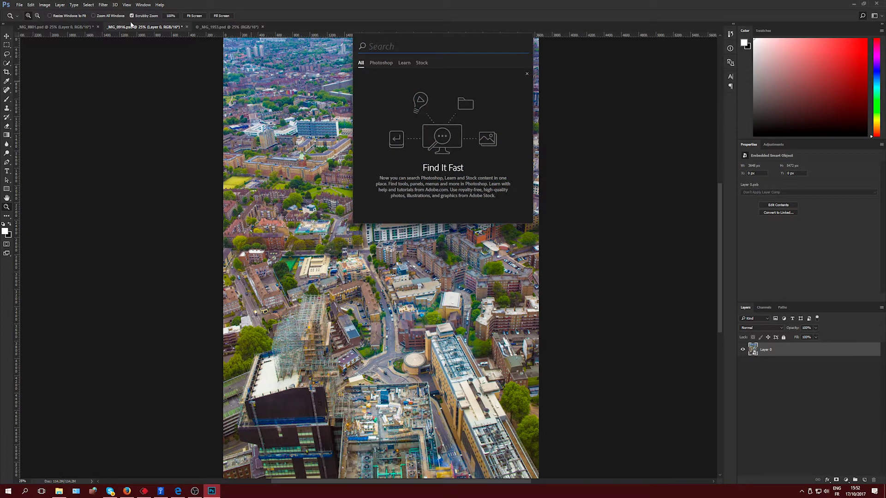
click(103, 5)
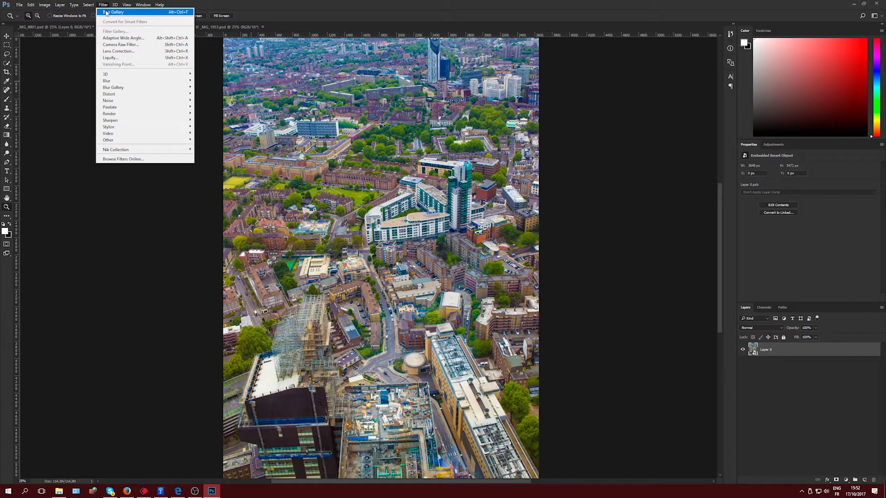
click(107, 12)
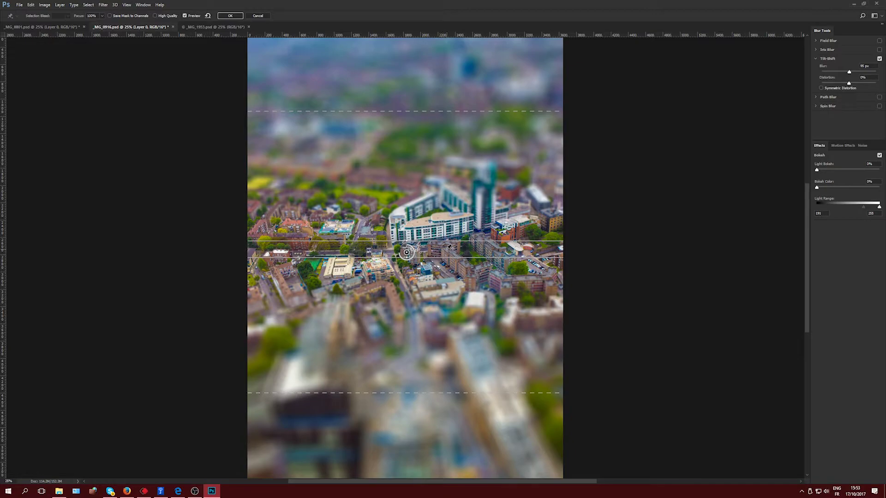
drag(437, 241, 440, 216)
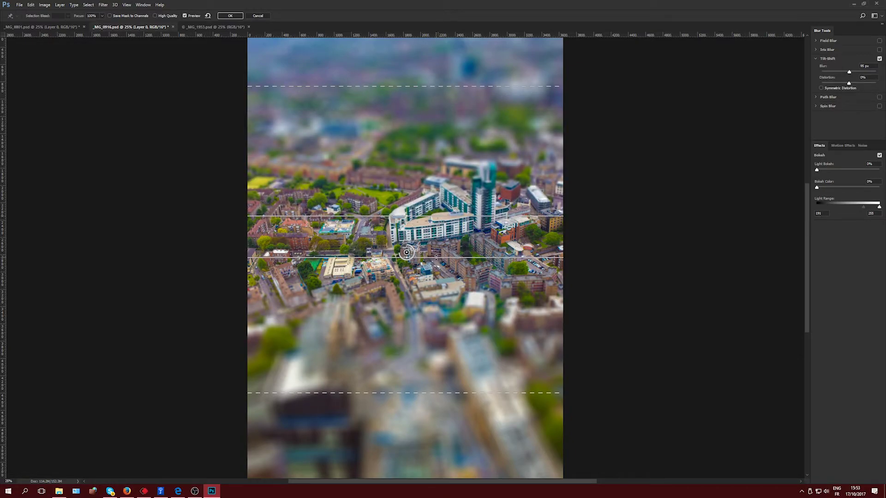
drag(437, 257, 439, 274)
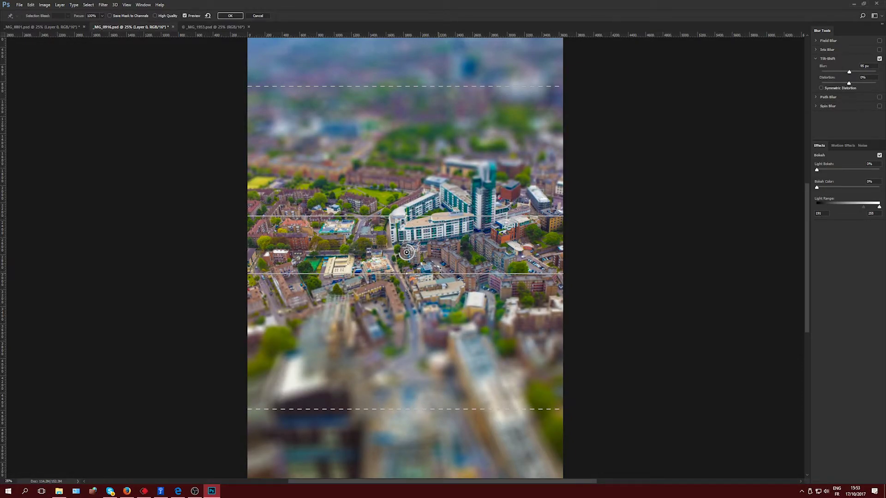
Step: Shift the tilt-shift zone up slightly, lower both dashed lines, reduce the blur amount and apply the filter to the city photo
drag(408, 251, 386, 237)
drag(415, 75, 411, 97)
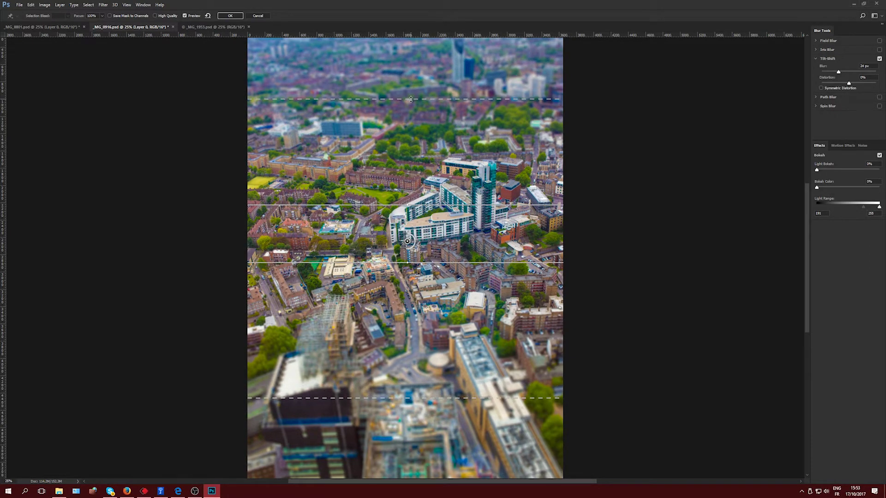
drag(406, 398, 405, 413)
drag(402, 245, 398, 251)
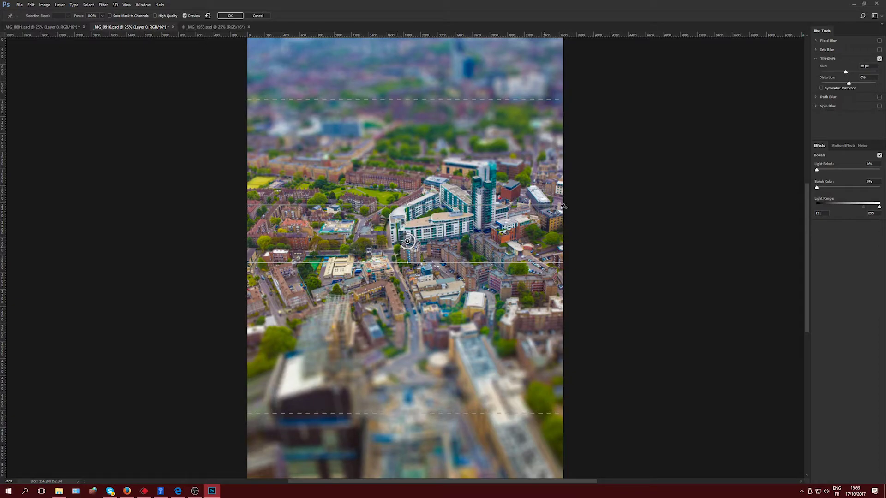
click(229, 16)
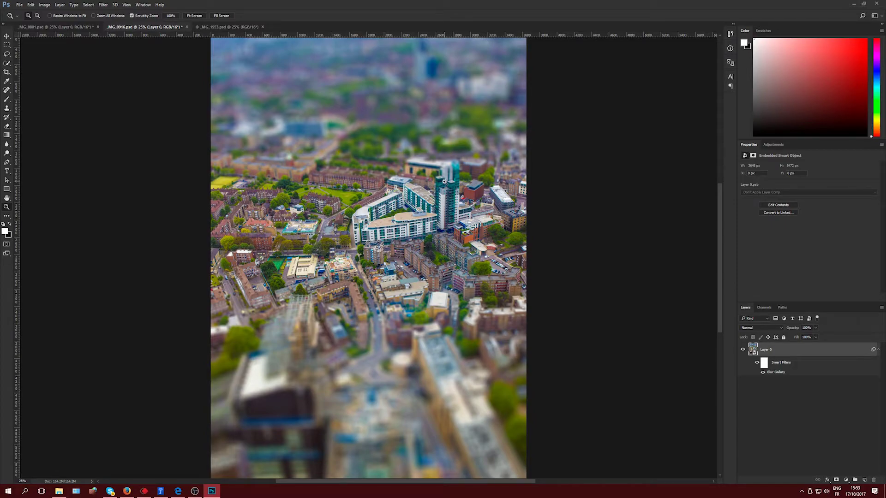
Step: Switch to the boat photo _MG_1953.psd, unlock its Background layer and duplicate it
click(228, 27)
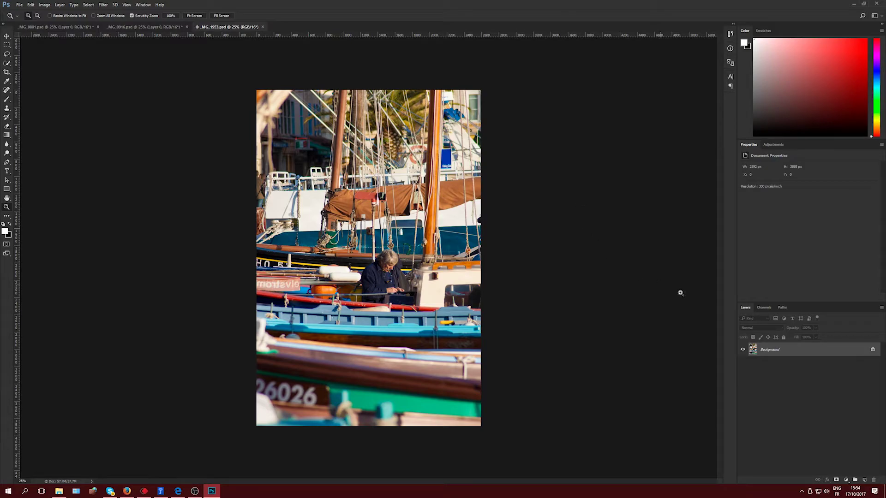
click(873, 351)
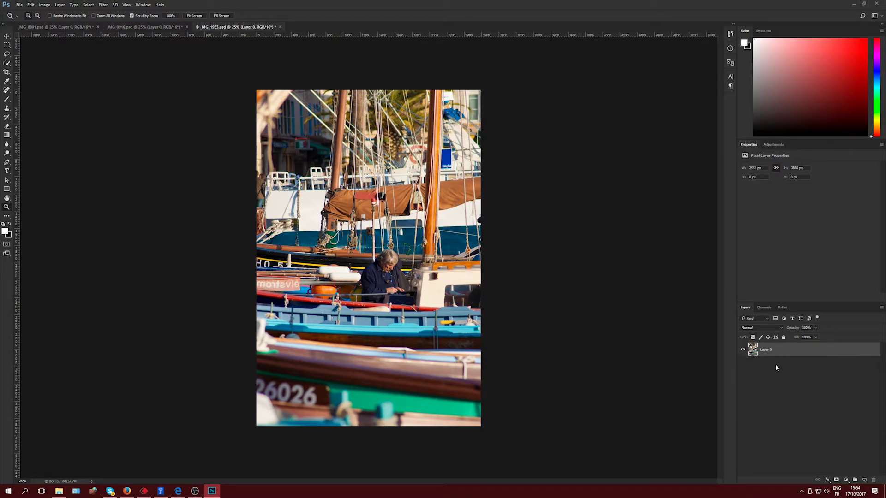
key(ctrl+j)
Step: Rename the lower boat layer as Base and the upper copy as Blur
double_click(766, 364)
text(Base)
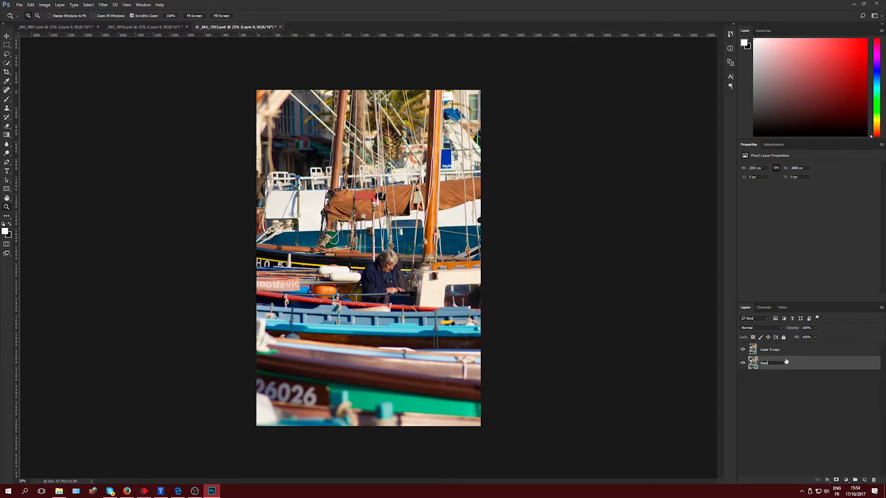
key(Return)
double_click(798, 355)
text(Blur)
key(Return)
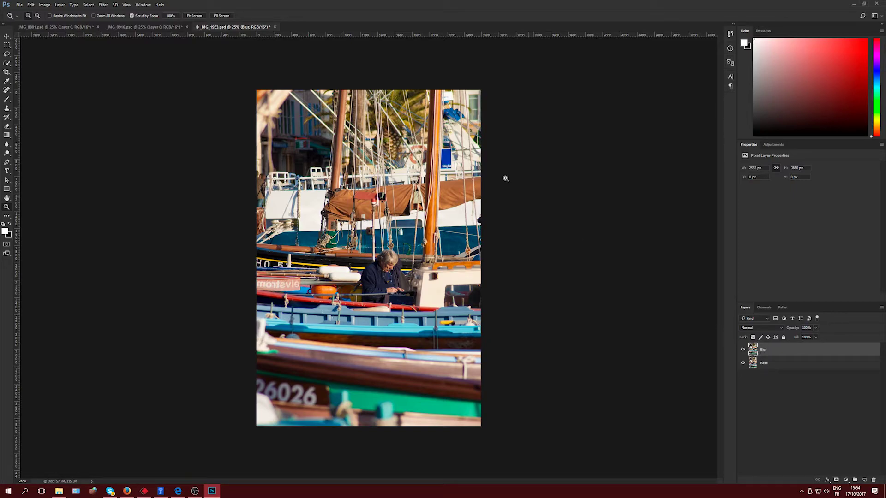
Step: Start a Lens Blur on the Blur layer with the More Accurate preview
click(104, 5)
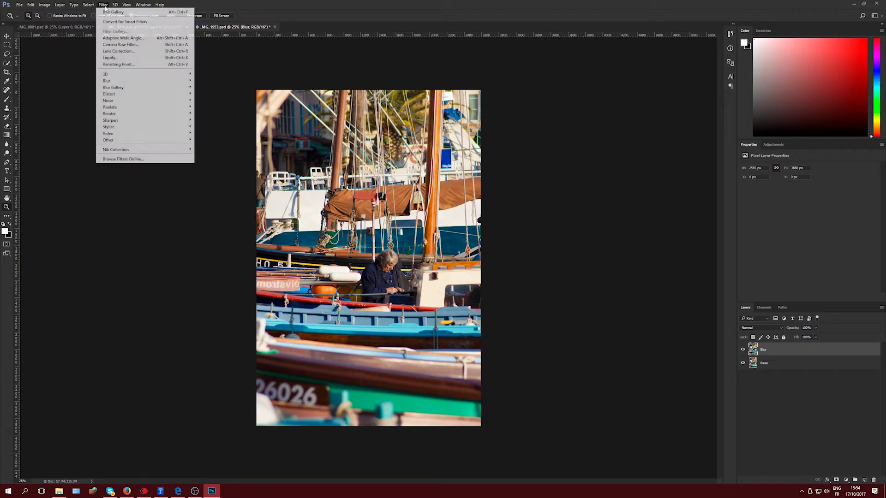
mouse_move(111, 82)
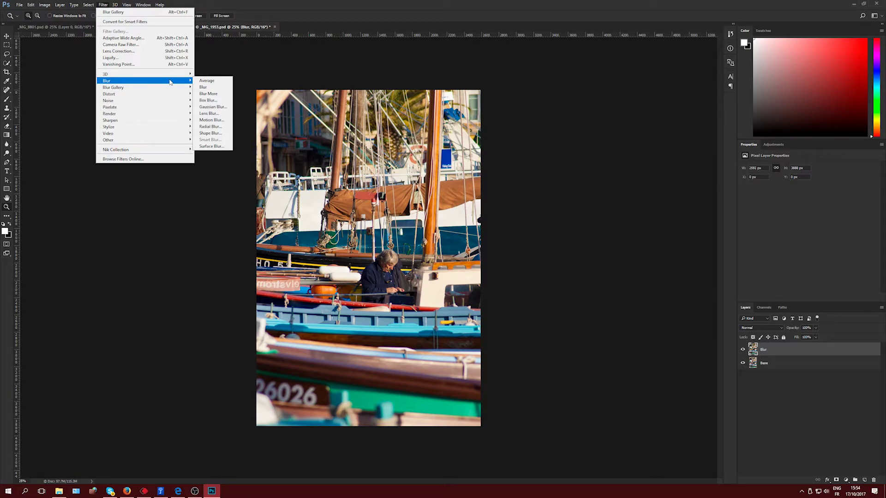
click(210, 113)
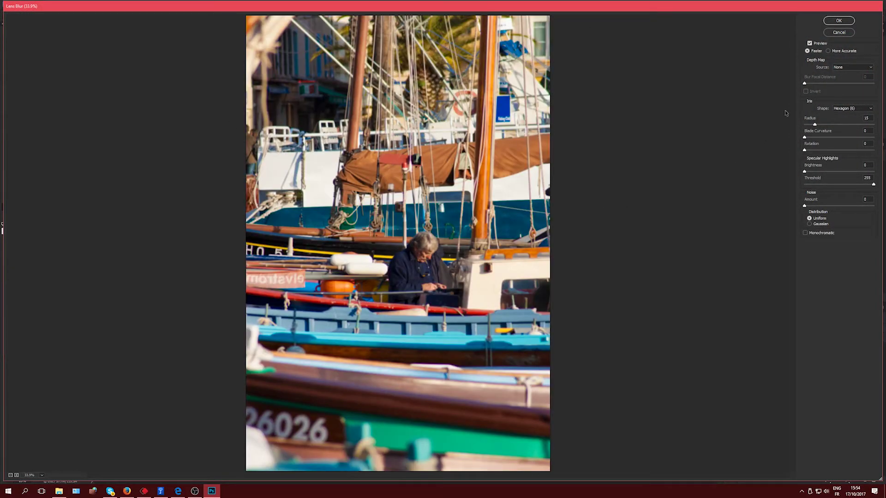
click(836, 52)
Step: Set the Lens Blur radius to 92, turn off the preview to see the original, and apply the filter
drag(815, 124, 831, 125)
click(847, 124)
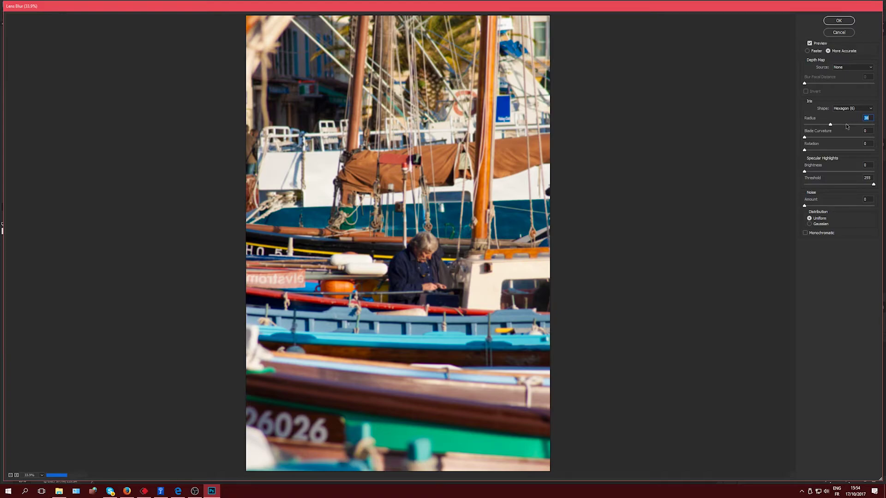
click(871, 125)
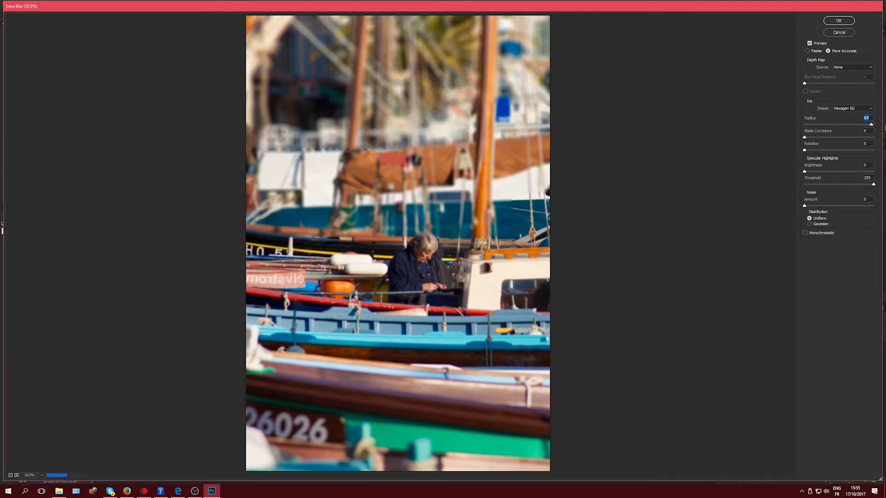
click(873, 124)
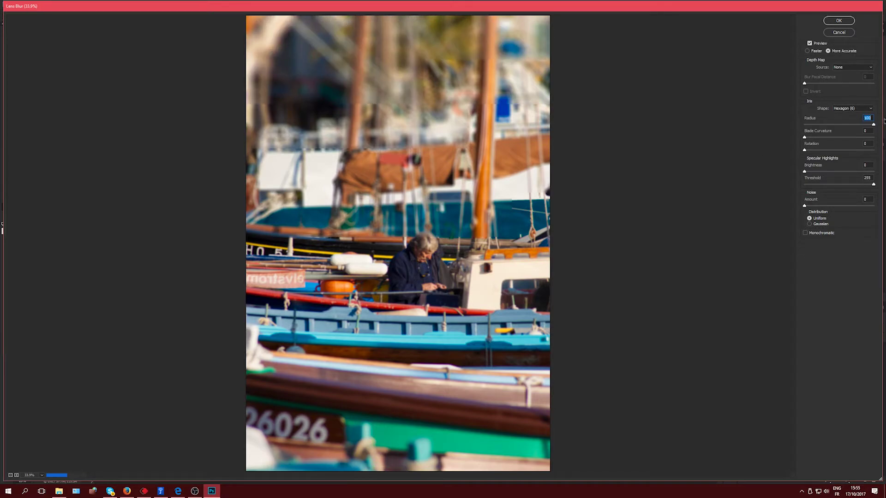
key(Down)
key(Down)
key(Down)
key(Down)
key(Down)
key(Down)
key(Down)
key(Down)
click(810, 44)
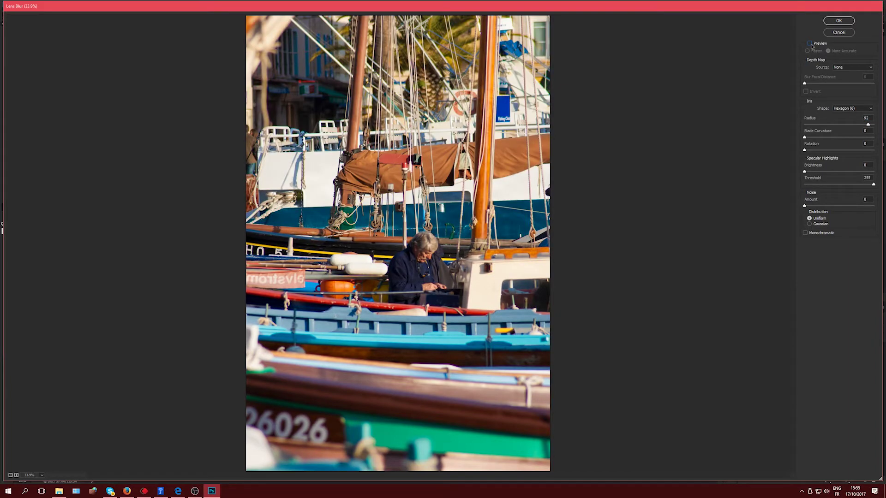
click(835, 21)
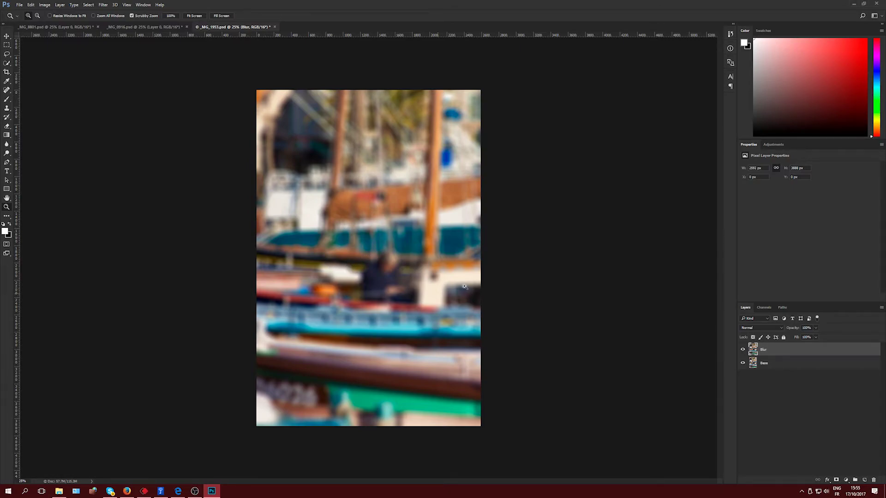
Step: Toggle the Blur layer's visibility to compare it with Base, and add a white layer mask to it
click(742, 350)
click(740, 351)
click(836, 482)
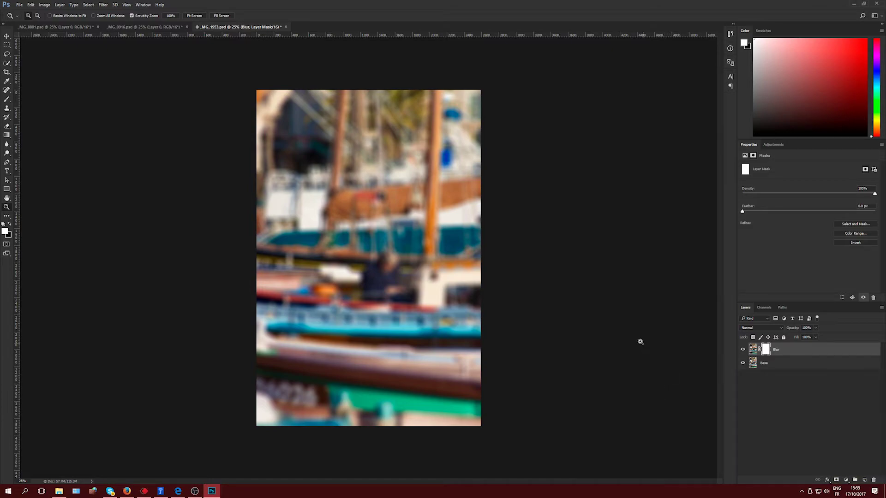
Step: Choose the Brush tool and adjust its diameter and hardness to get a large, soft-edged brush
click(6, 99)
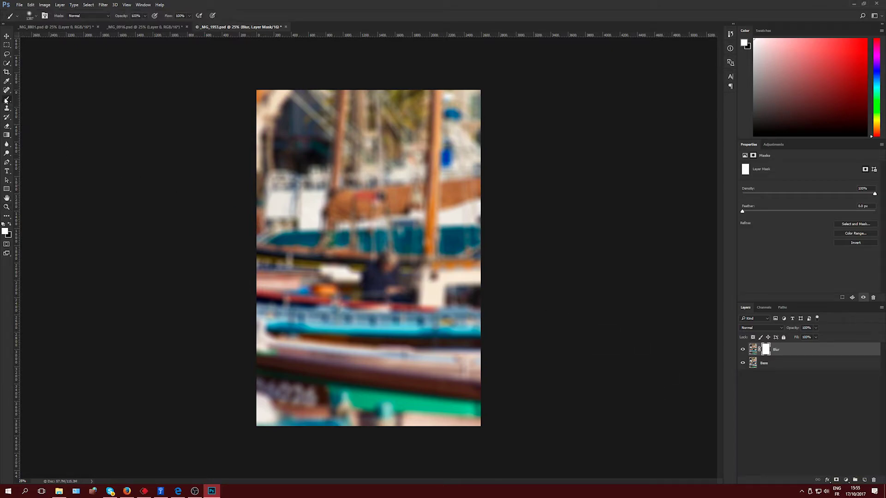
drag(340, 273, 331, 274)
mouse_move(354, 270)
mouse_down()
mouse_move(324, 271)
mouse_move(393, 277)
mouse_move(351, 274)
mouse_up()
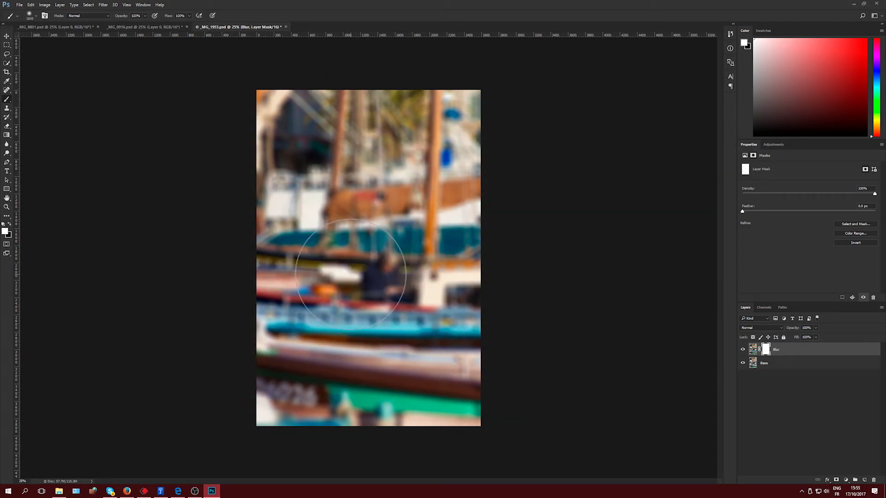
mouse_move(380, 277)
mouse_down()
mouse_move(397, 276)
mouse_move(360, 279)
mouse_move(388, 276)
mouse_up()
click(373, 282)
drag(379, 276, 369, 276)
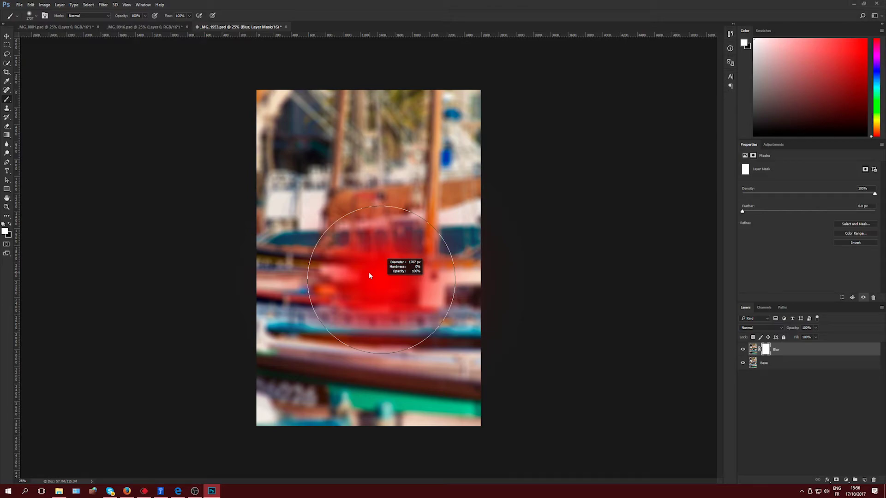
drag(370, 276, 372, 250)
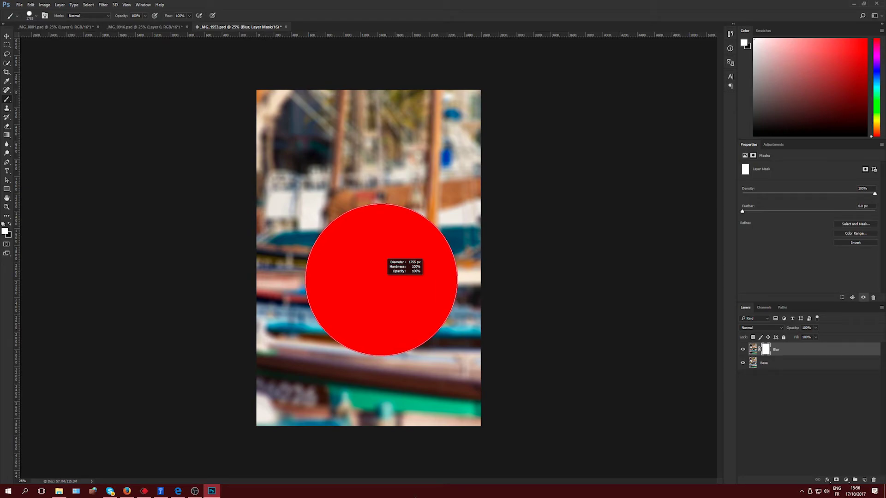
mouse_move(372, 249)
mouse_down()
mouse_move(426, 323)
mouse_move(430, 304)
mouse_move(447, 301)
mouse_move(418, 303)
mouse_move(440, 300)
mouse_move(403, 333)
mouse_move(421, 291)
mouse_move(423, 192)
mouse_move(421, 212)
mouse_move(406, 171)
mouse_move(407, 162)
mouse_move(418, 197)
mouse_move(447, 152)
mouse_move(436, 65)
mouse_up()
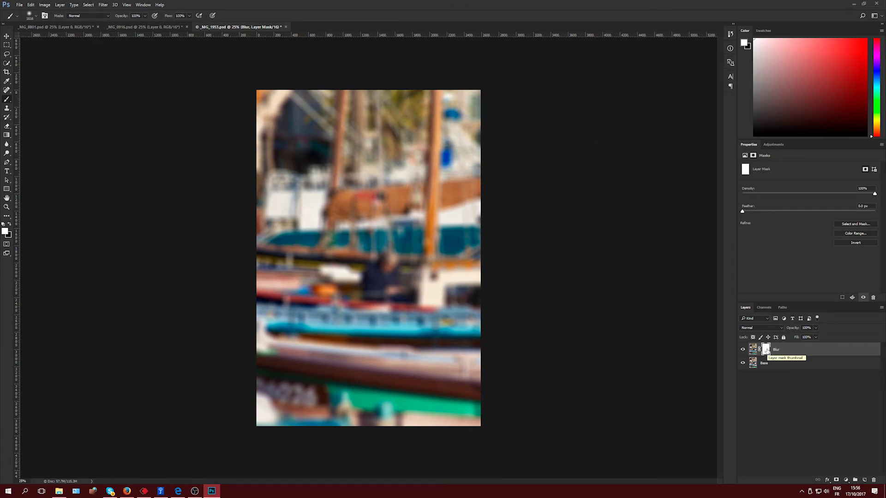
Step: Make black the foreground colour, try a horizontal stroke across the Blur mask at the man's height, and undo the stroke
click(11, 225)
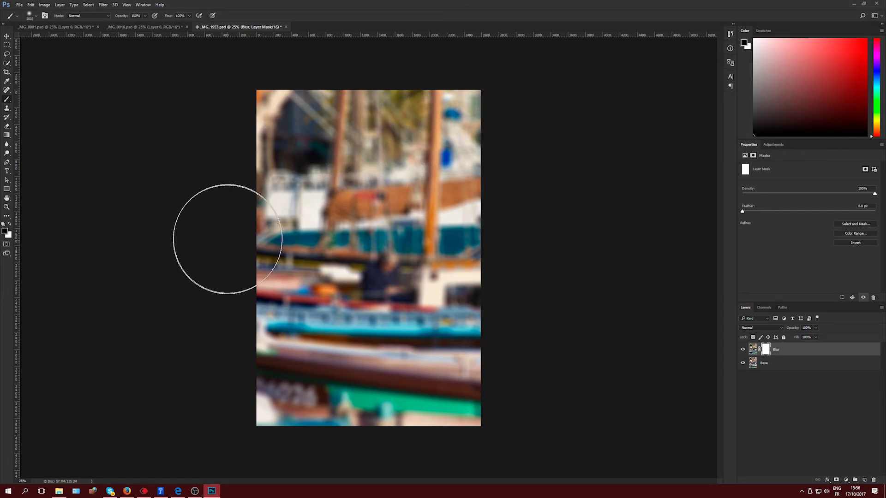
drag(261, 275, 484, 283)
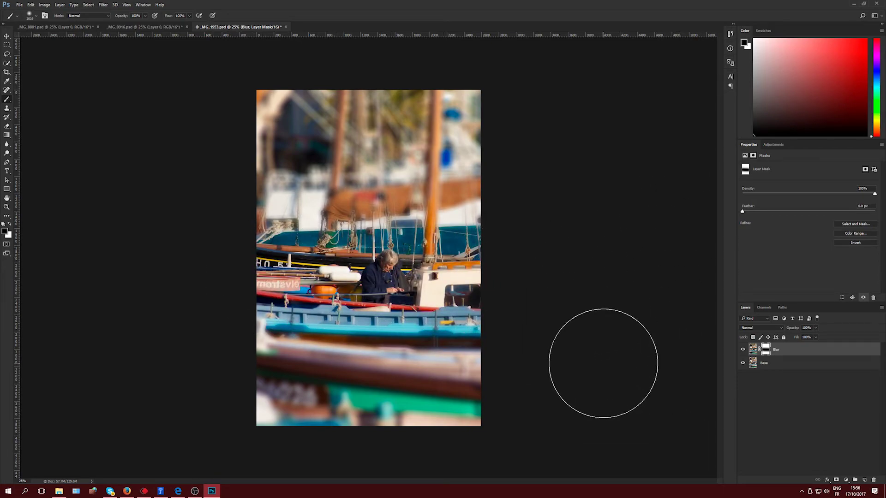
key(ctrl+z)
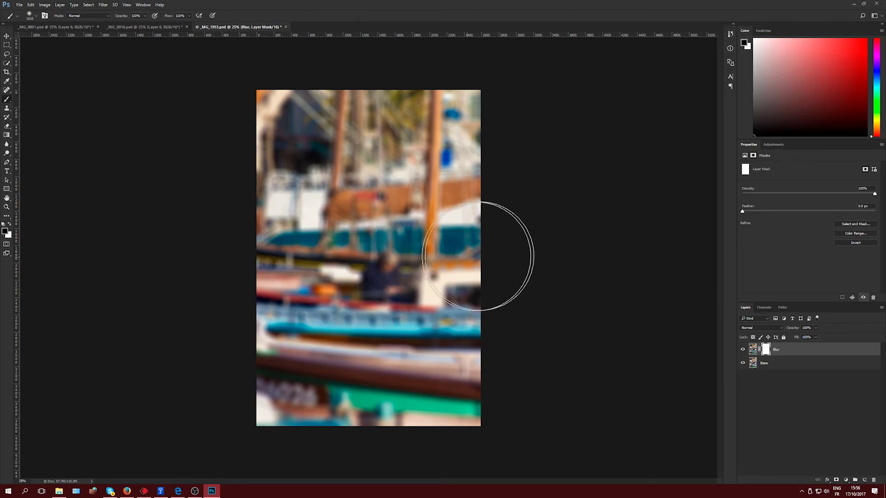
Step: Reduce the brush size, paint a black band across the Blur mask at the man's height, and toggle the layer to compare
alt+right_click(416, 277)
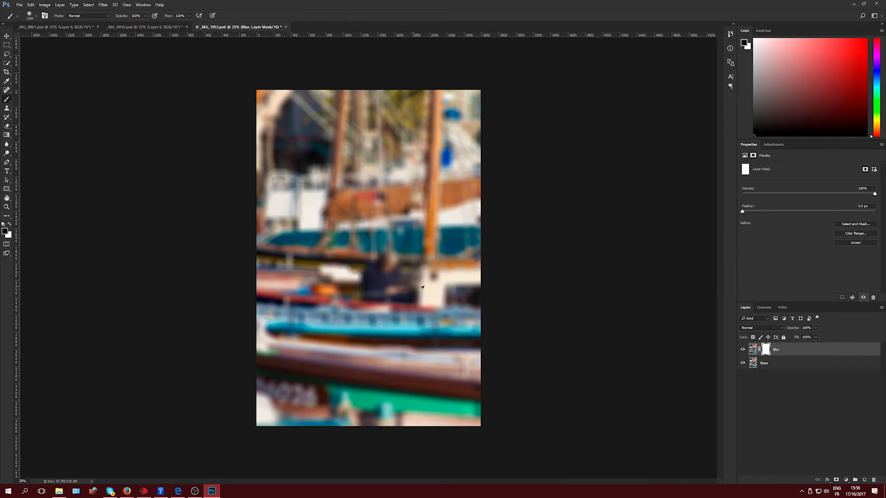
mouse_move(255, 291)
mouse_down()
mouse_move(297, 273)
mouse_move(544, 272)
mouse_up()
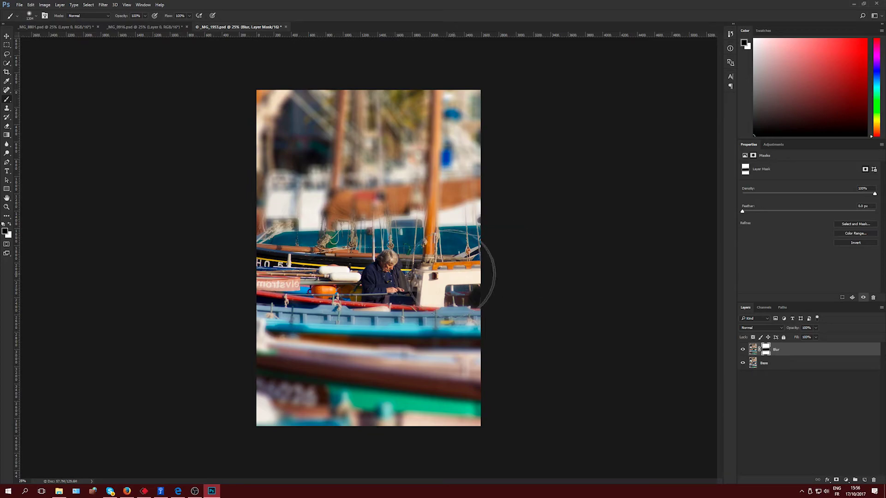
click(743, 349)
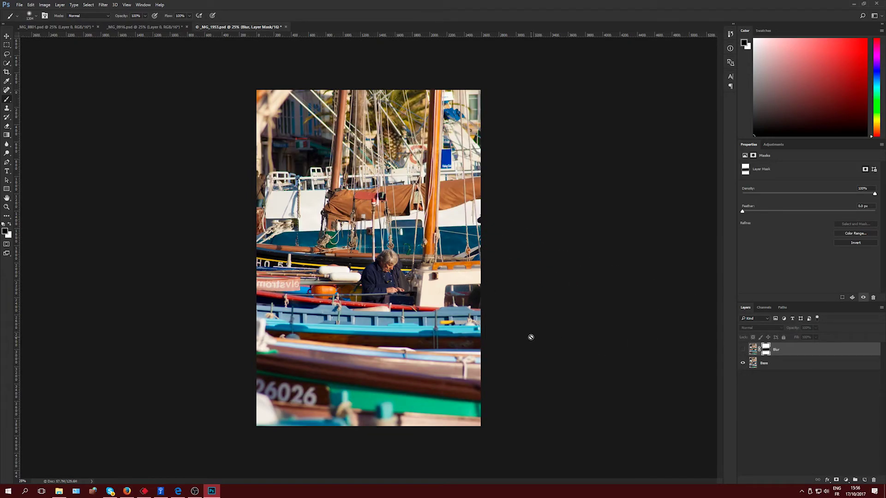
click(743, 350)
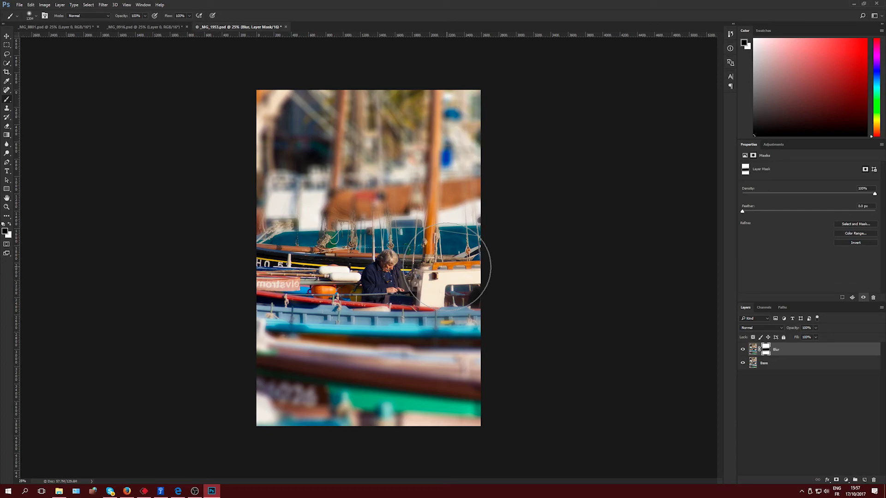
Step: Review the finished city and daisy photos and switch to the photographer's website in the Edge browser
click(170, 27)
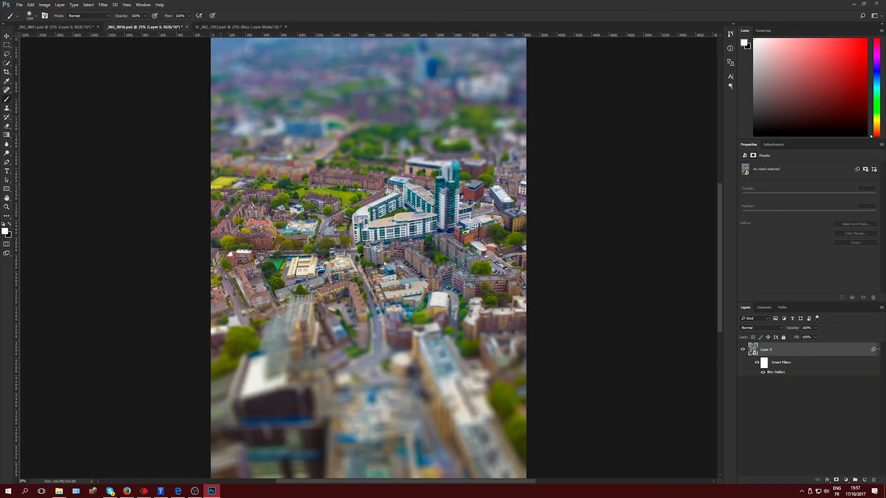
click(79, 27)
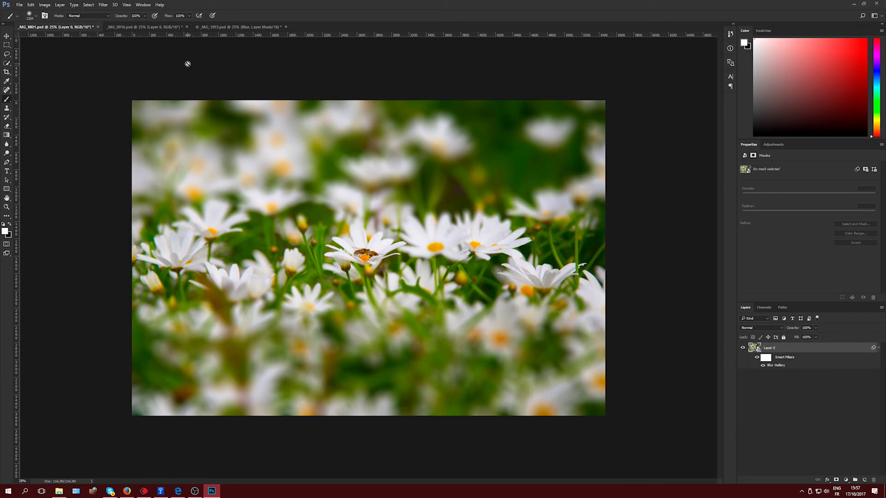
click(178, 491)
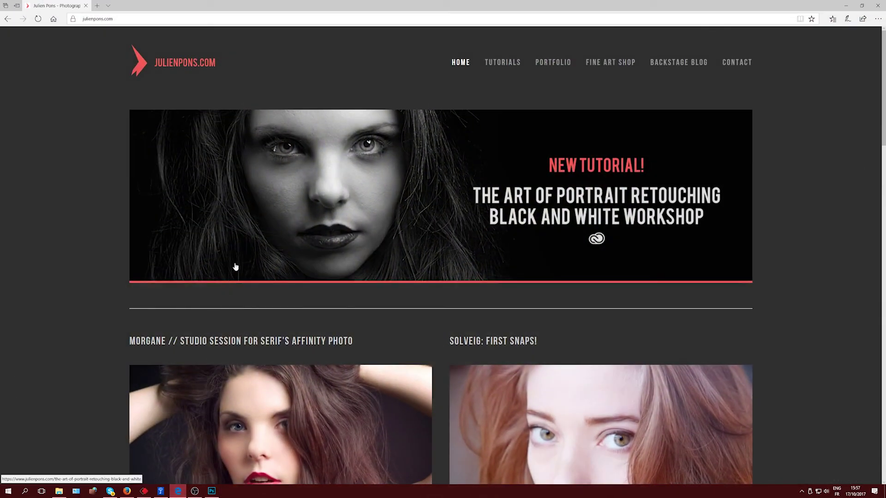